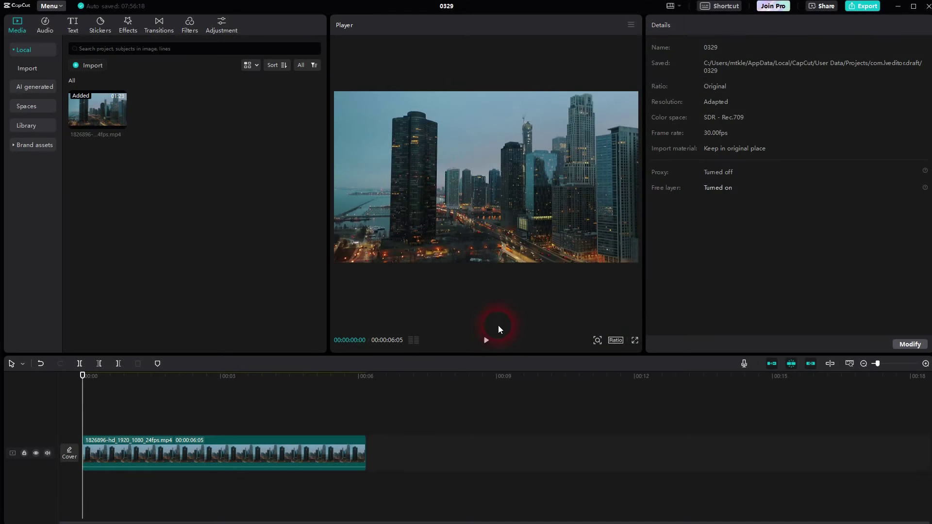
Add a default text clip spanning the full city footage and type NEW YORK.
click(486, 340)
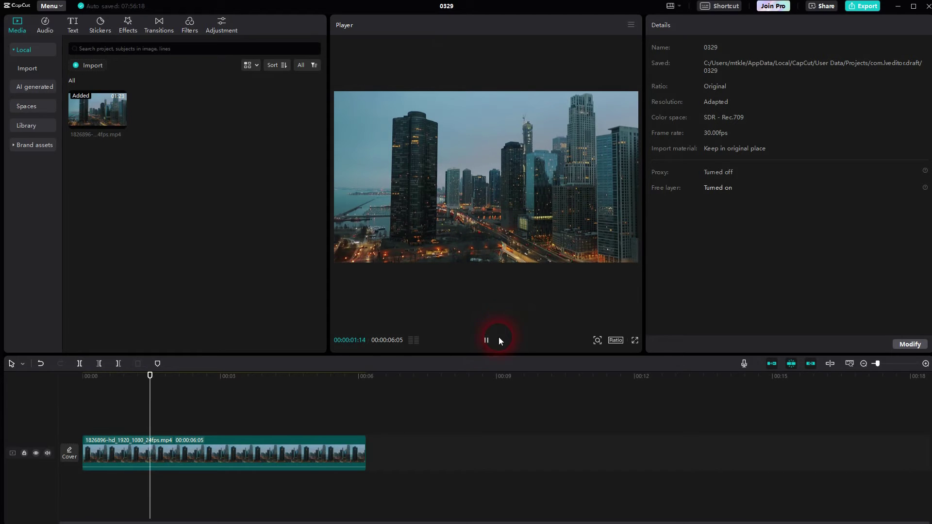
click(487, 341)
drag(196, 416, 29, 431)
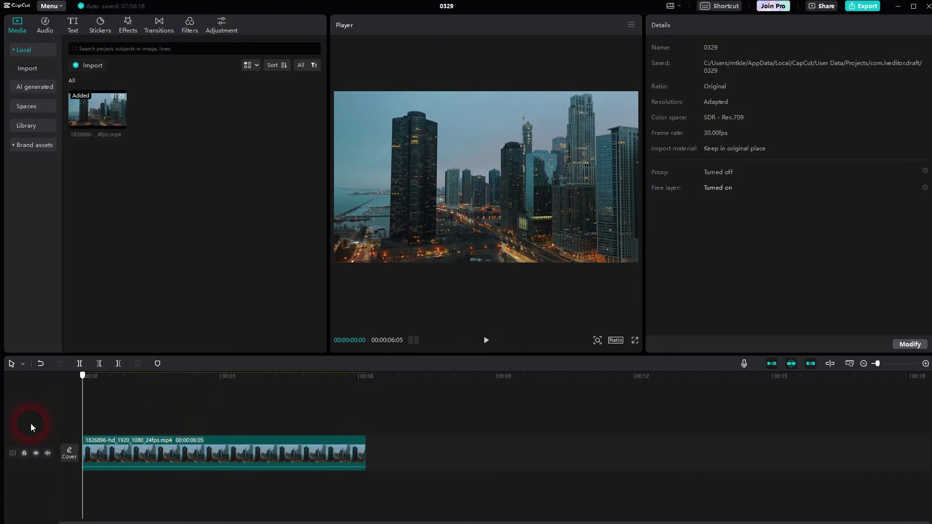
click(74, 27)
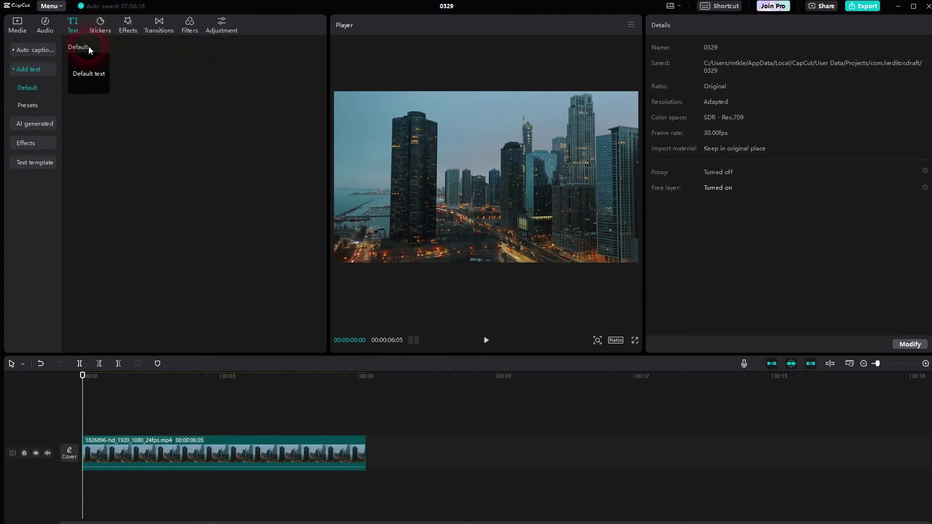
click(103, 87)
drag(221, 427, 366, 439)
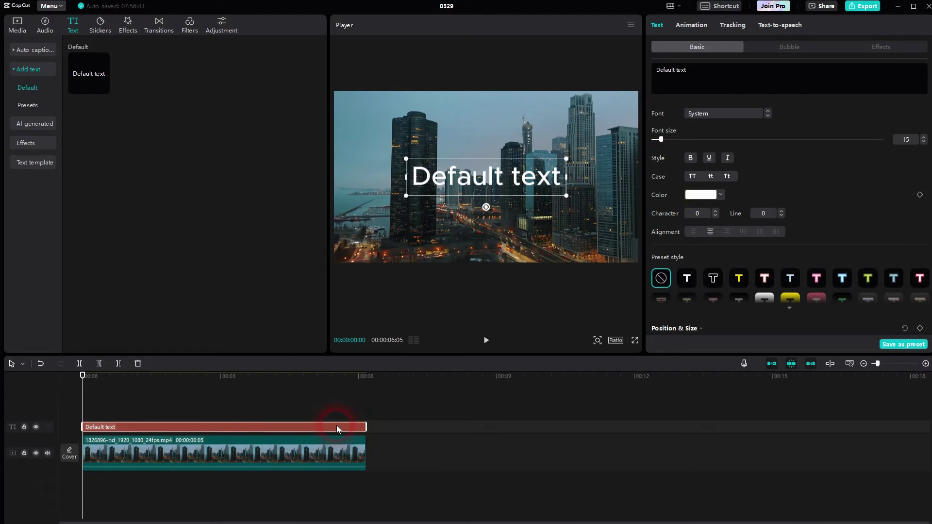
drag(691, 73, 649, 72)
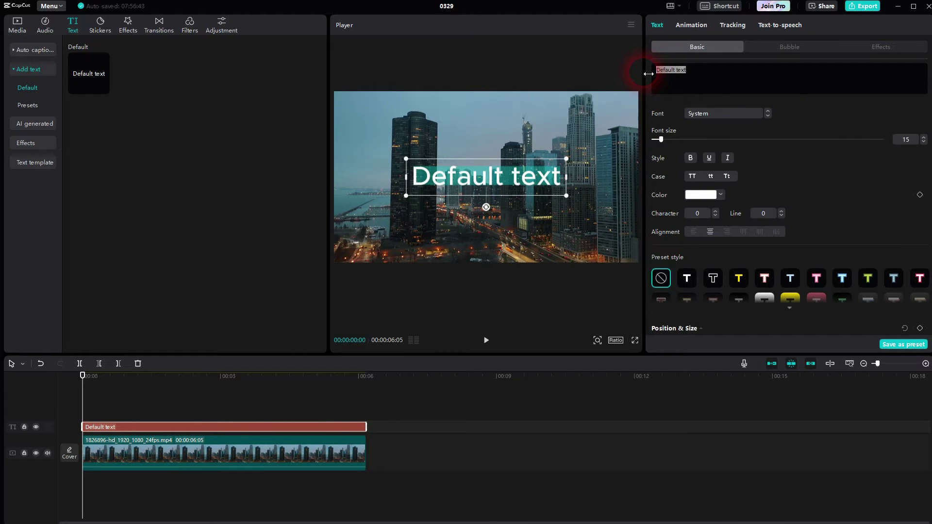
text(NEW YORK)
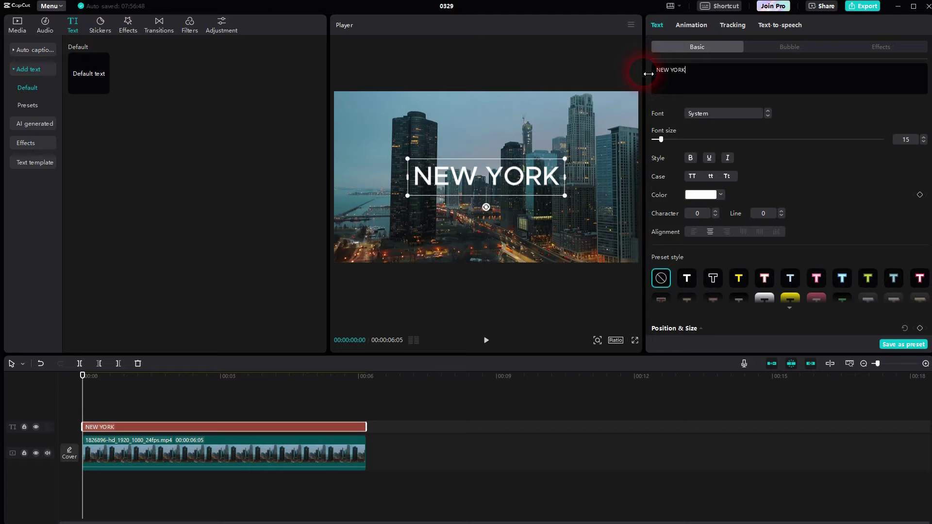
Style the NEW YORK title in ZY Fervent font, size 30, bold.
click(690, 159)
click(690, 159)
click(738, 113)
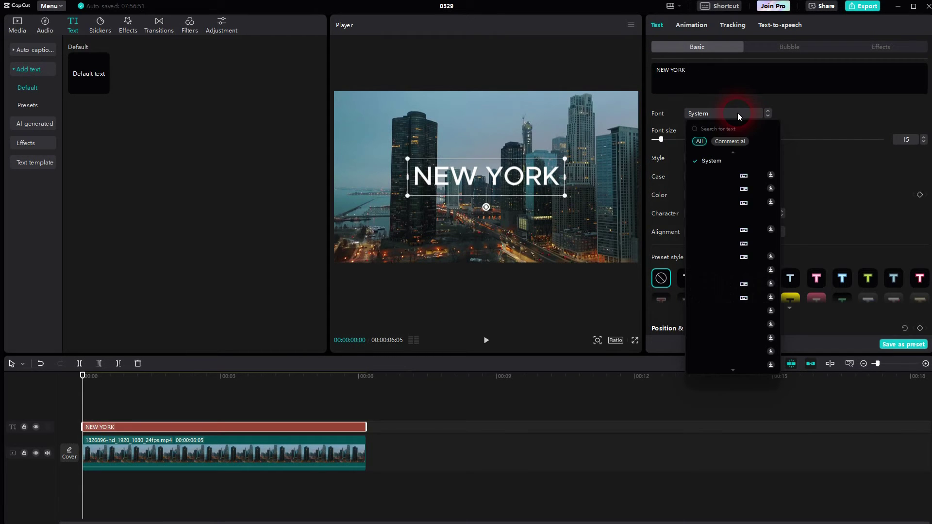
scroll(731, 215, up, 2)
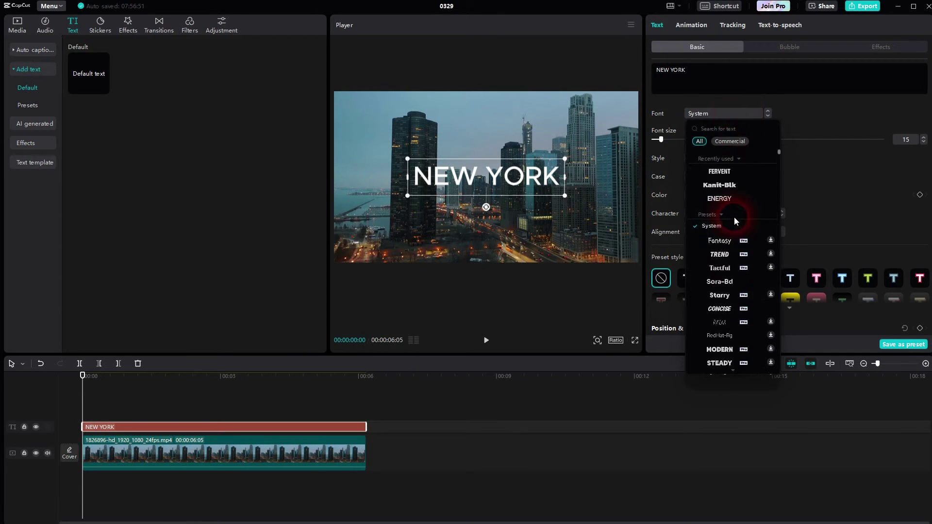
click(741, 186)
drag(664, 140, 672, 141)
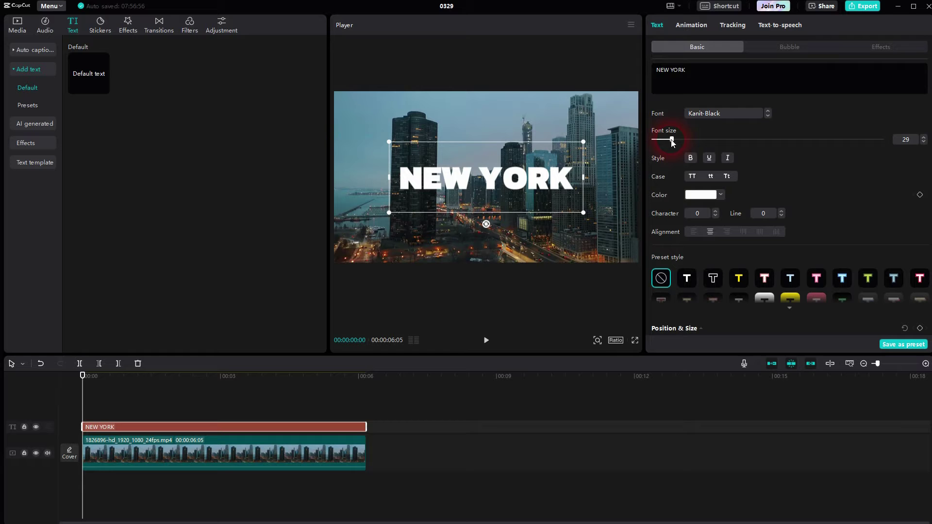
click(923, 138)
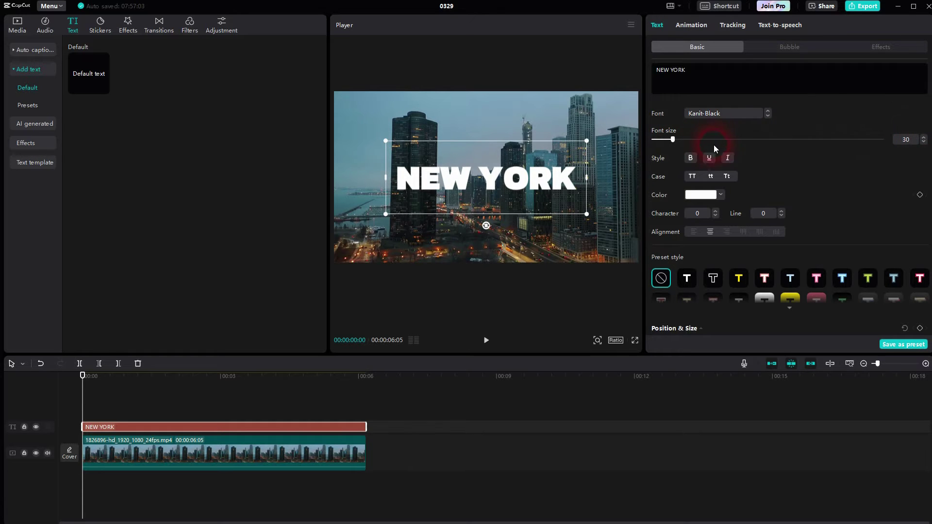
click(721, 114)
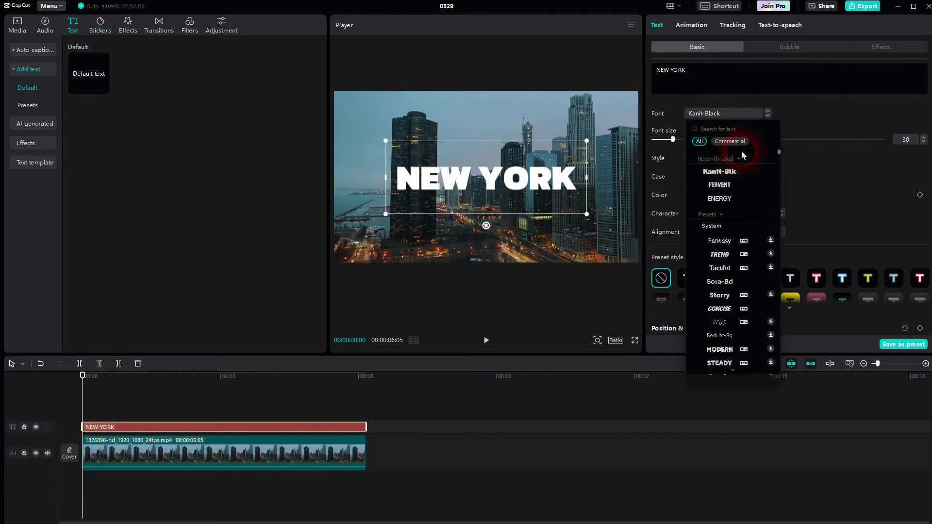
click(720, 187)
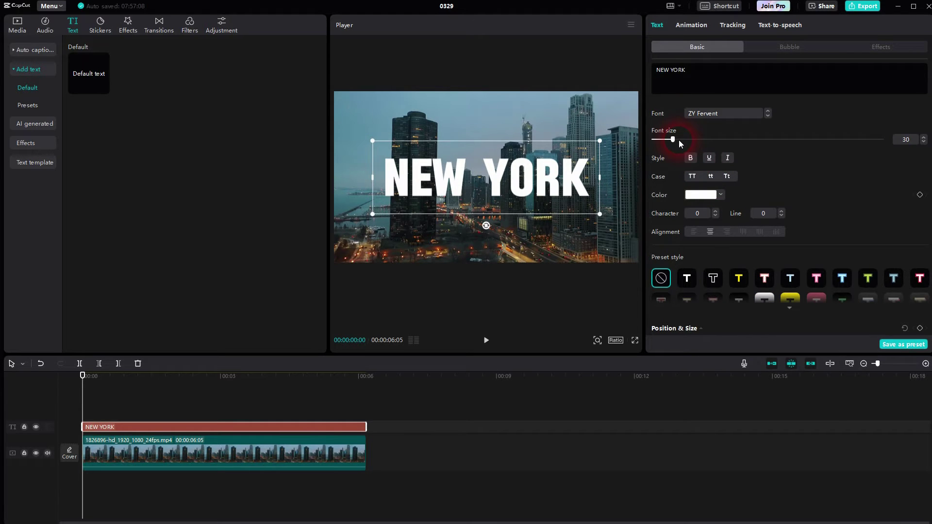
click(691, 160)
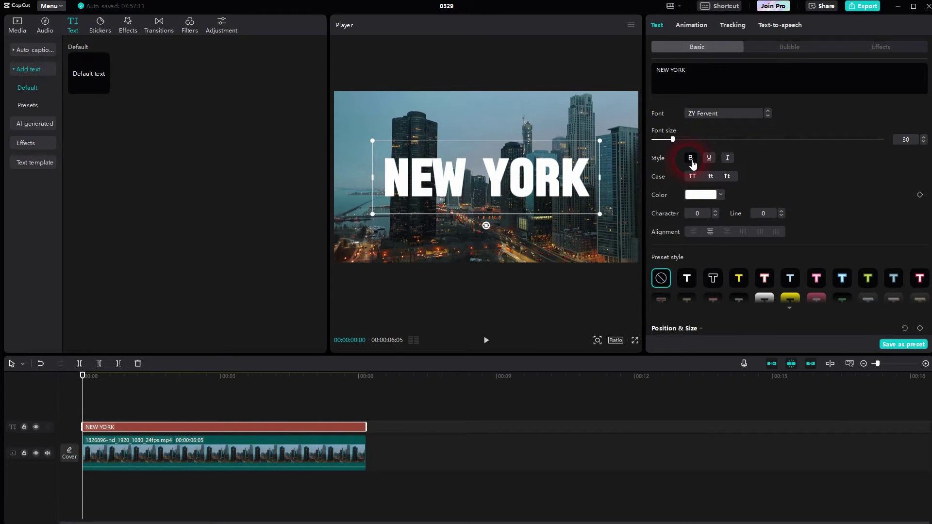
click(583, 179)
Hide the footage track and export a 1080P JPEG still of NEW YORK at 00:00:01:14.
click(182, 394)
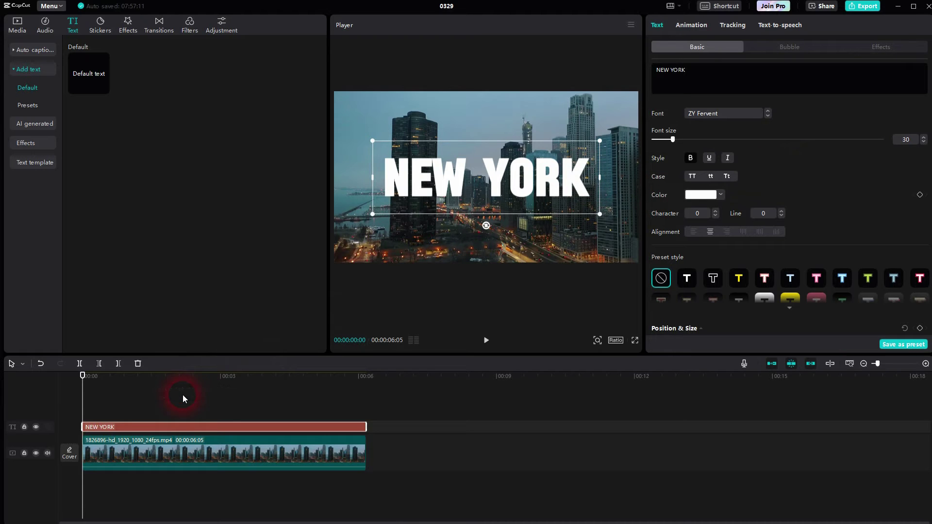
click(35, 454)
click(115, 407)
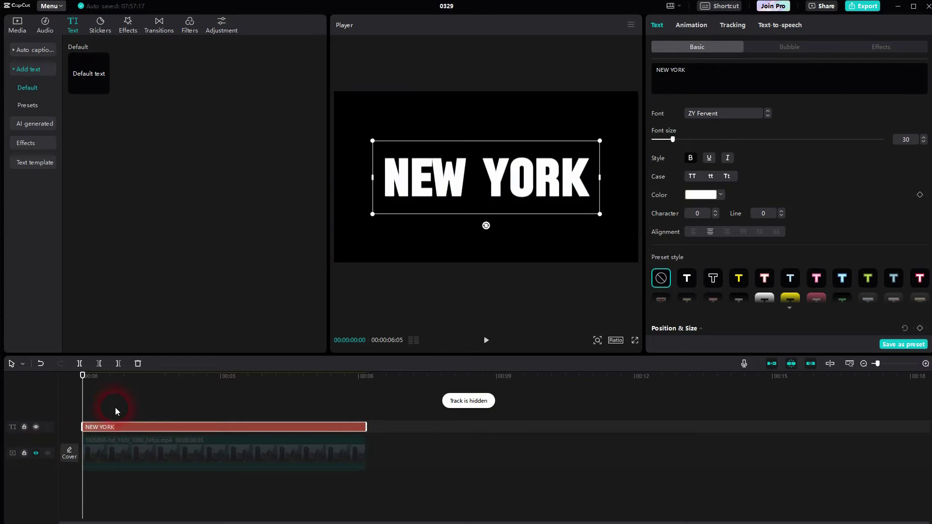
drag(102, 406, 150, 407)
click(630, 24)
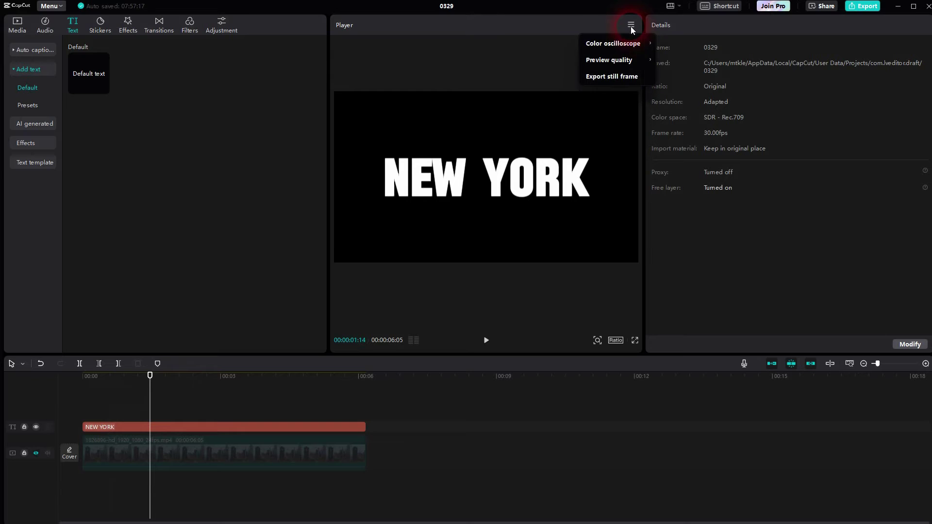
click(620, 80)
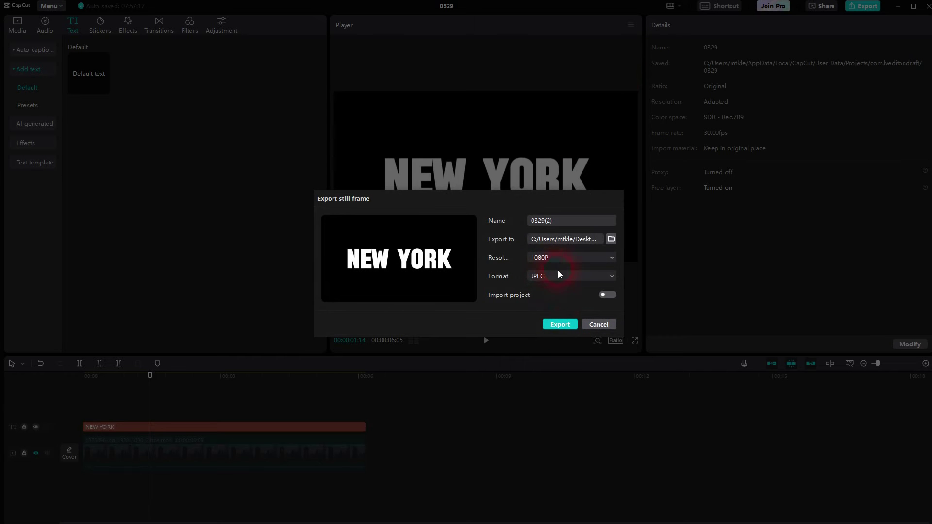
click(559, 326)
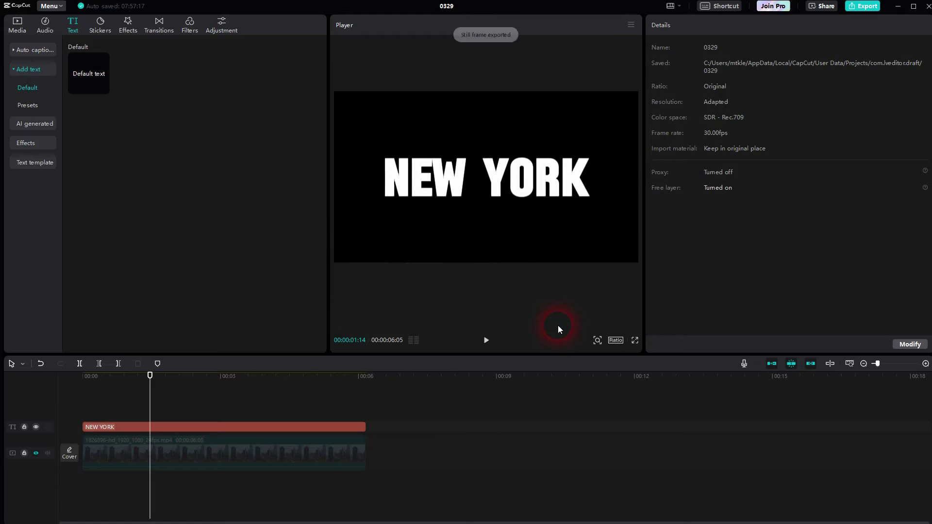
Show the city footage track again and delete the NEW YORK text clip.
click(35, 453)
click(167, 429)
key(Delete)
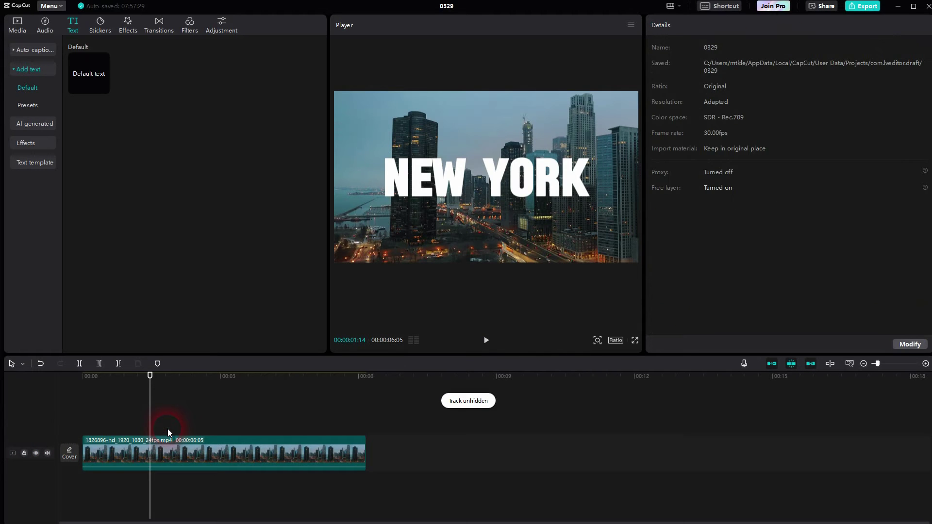
Import 0329(2).jpg onto a track above the footage, lengthened to 00:00:06:03.
click(26, 28)
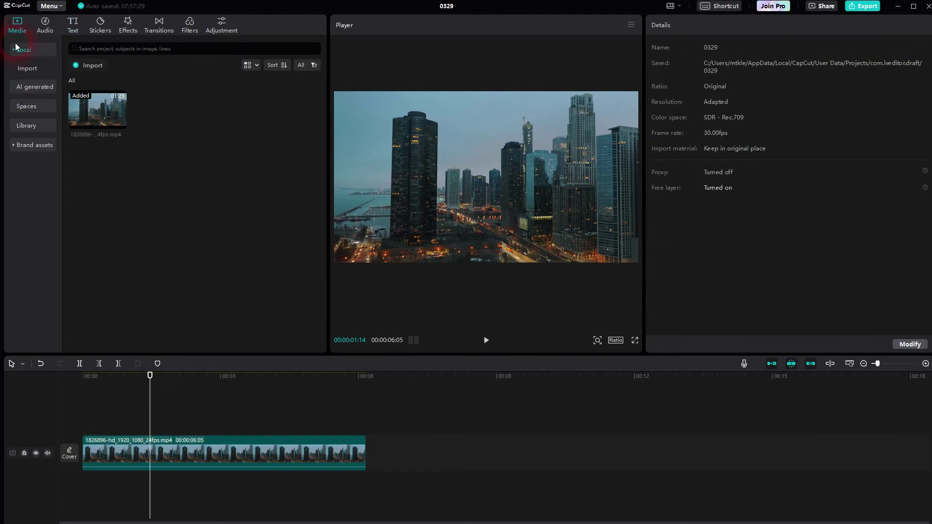
drag(32, 317, 205, 175)
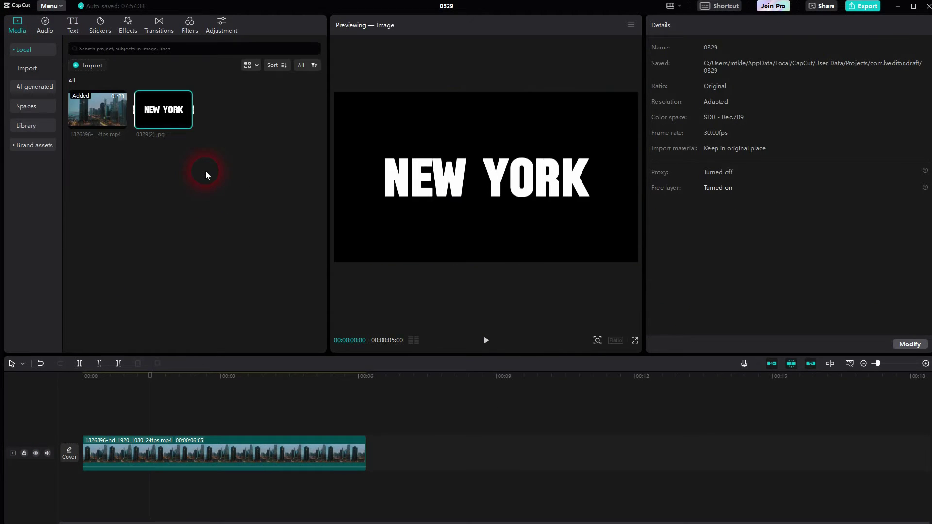
click(151, 131)
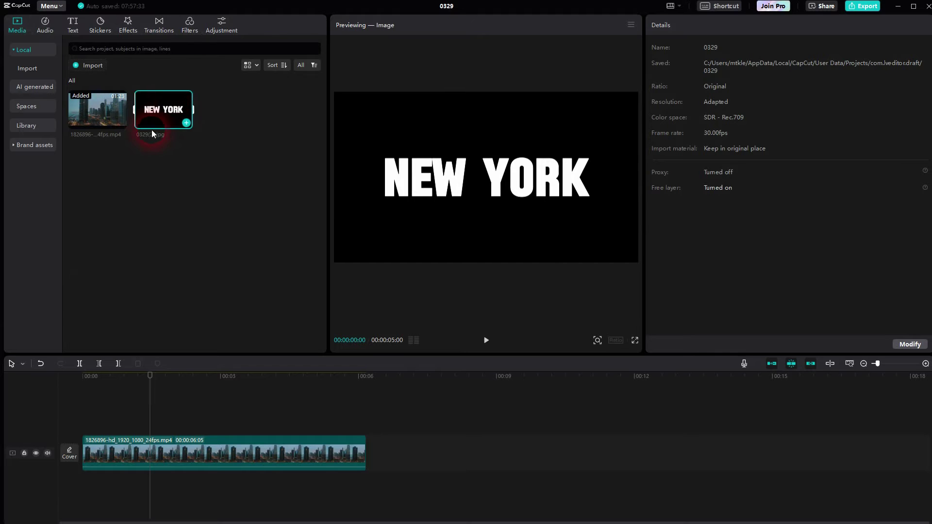
click(187, 123)
drag(296, 440, 67, 405)
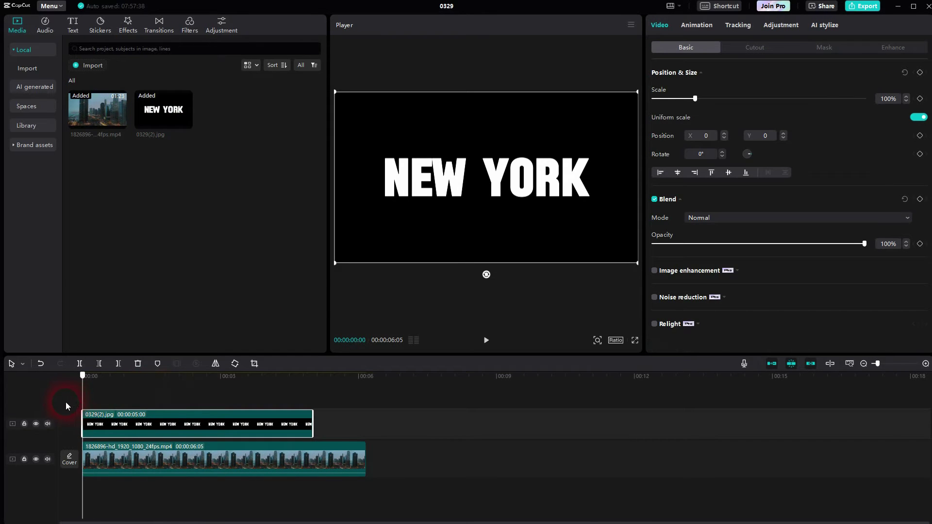
drag(313, 425, 373, 430)
Set the NEW YORK image clip's blend mode to Multiply.
click(517, 330)
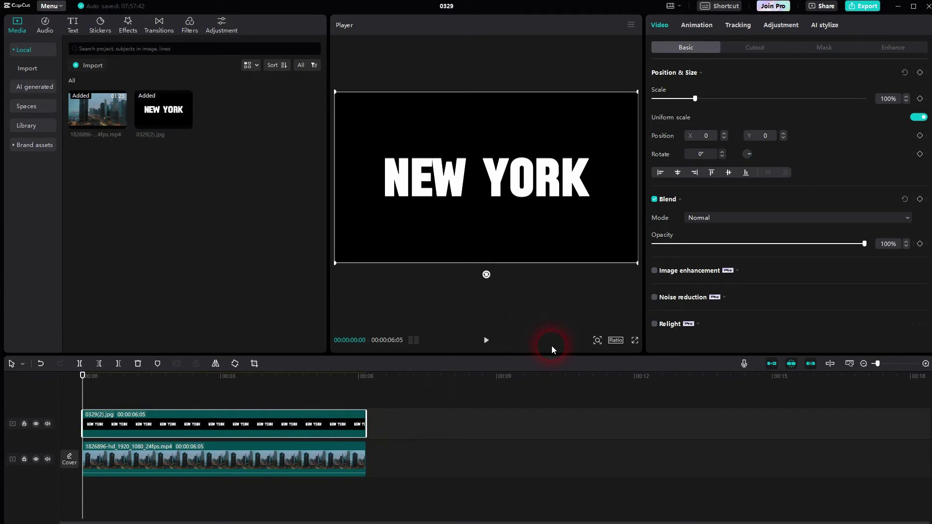
click(682, 206)
click(682, 205)
click(711, 218)
click(725, 391)
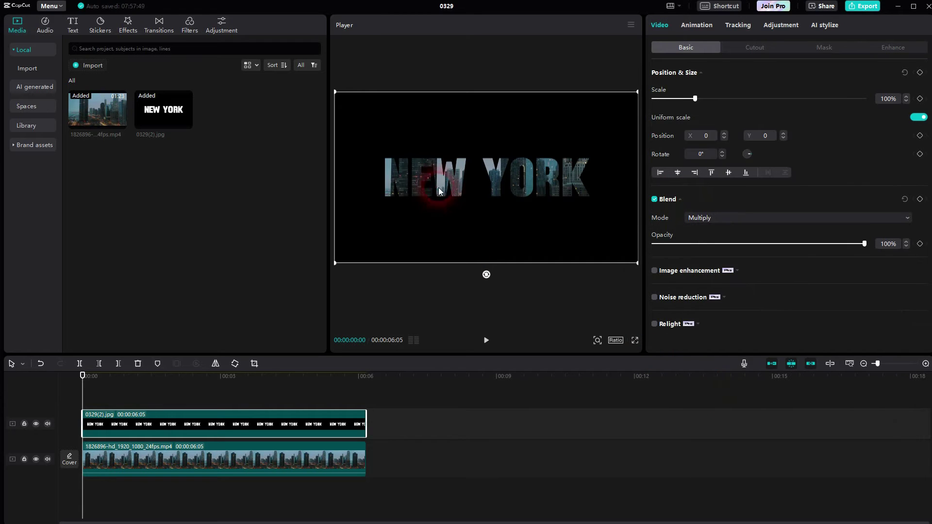
click(236, 456)
click(228, 423)
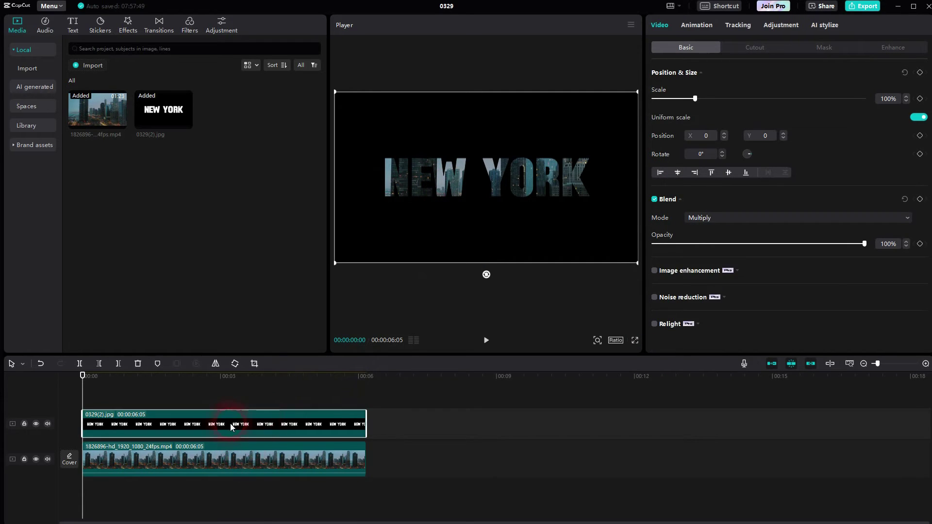
Add Scale keyframes at the start and end of the NEW YORK overlay.
click(922, 100)
drag(86, 390, 366, 386)
click(919, 98)
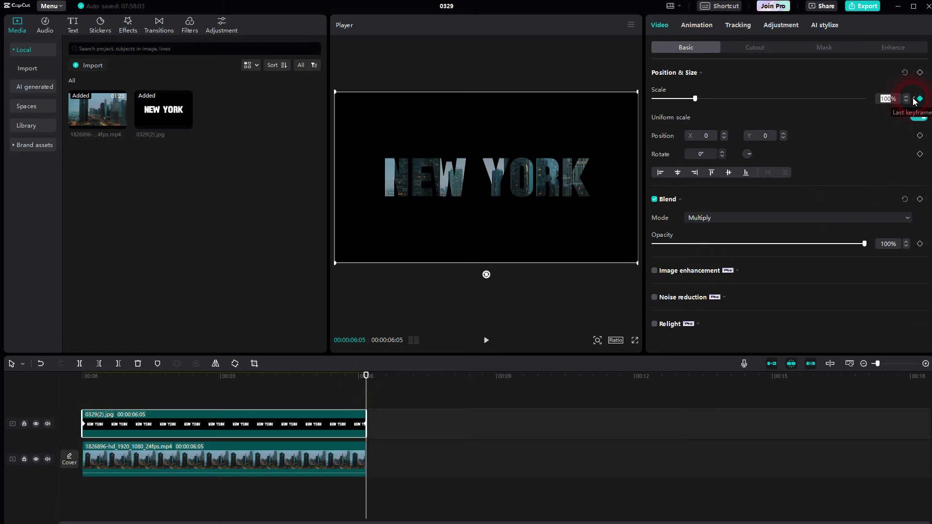
text(2000)
key(Return)
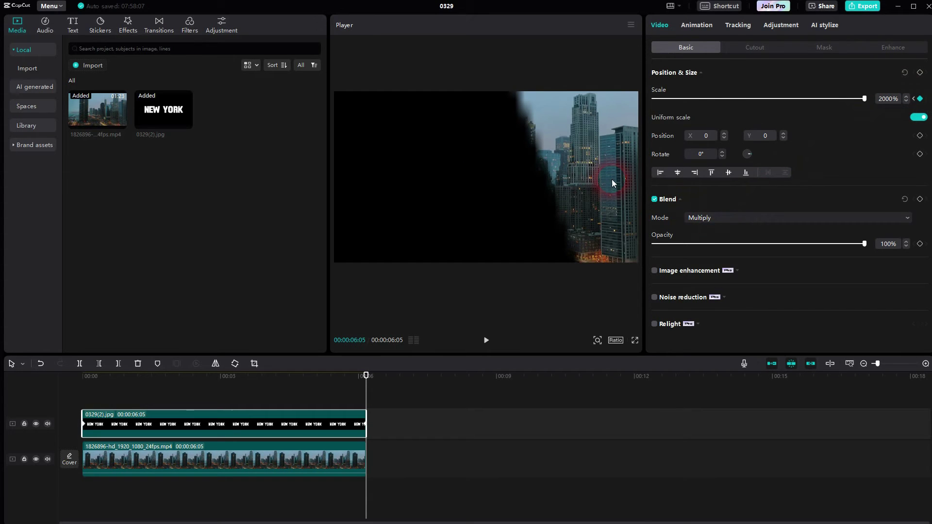
Set the end keyframe's scale to 3000% and play the zoom from the start.
click(882, 101)
click(920, 98)
text(5000)
key(Return)
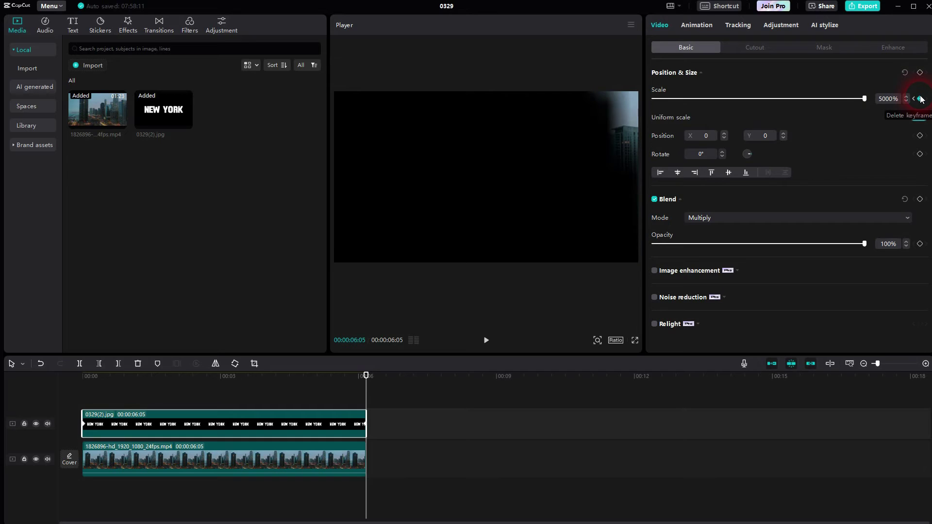
click(912, 101)
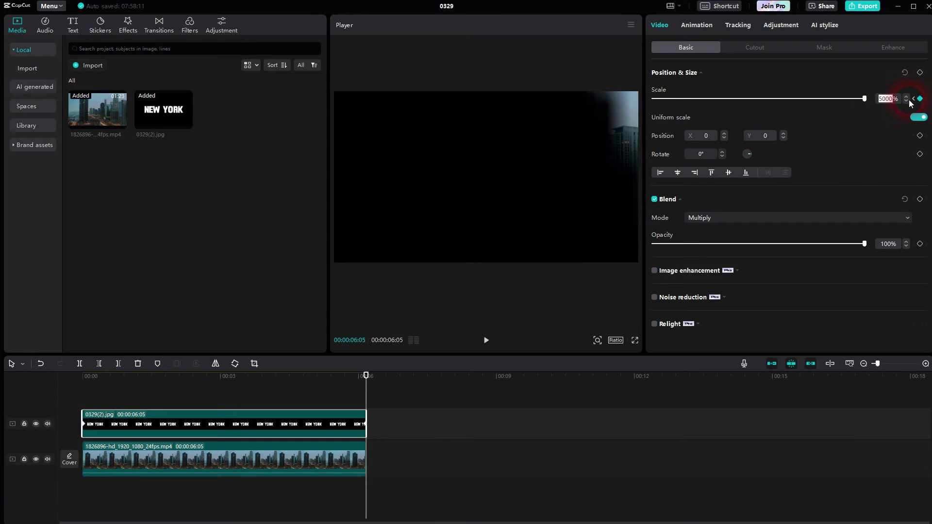
text(300)
key(Return)
click(665, 156)
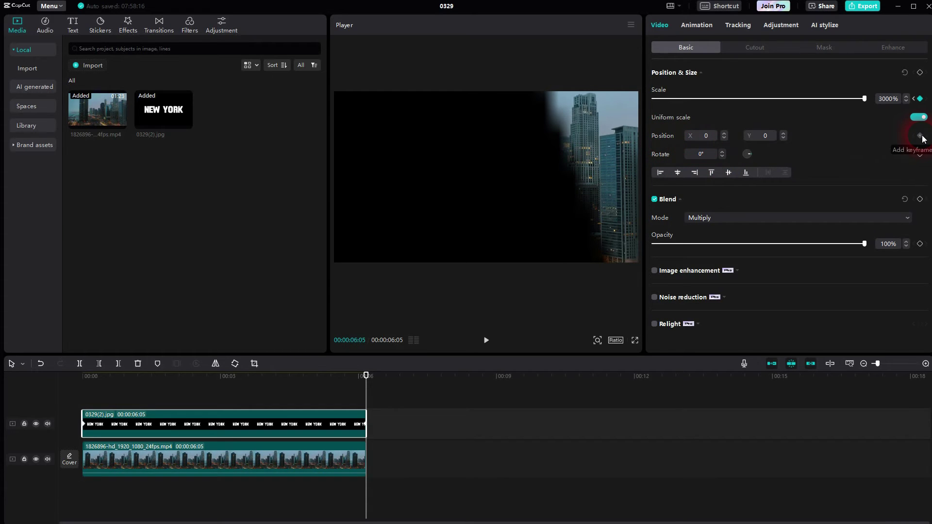
drag(371, 396, 50, 416)
click(485, 339)
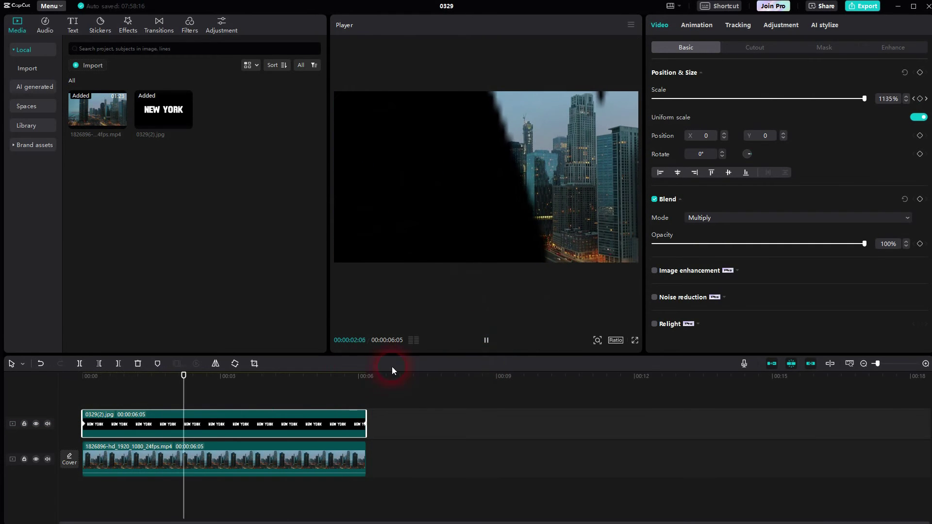
Add a middle 500% Scale keyframe at about 00:00:04:22.
click(487, 341)
click(239, 403)
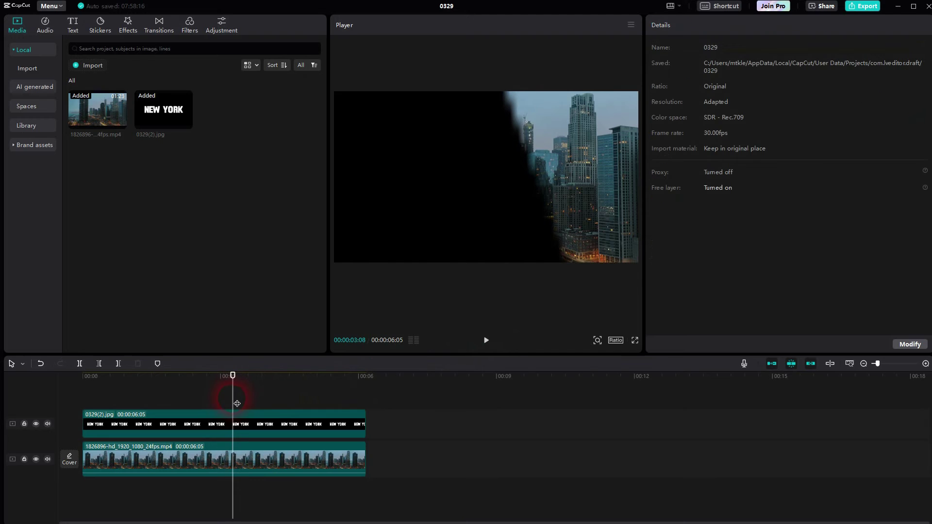
drag(239, 403, 299, 402)
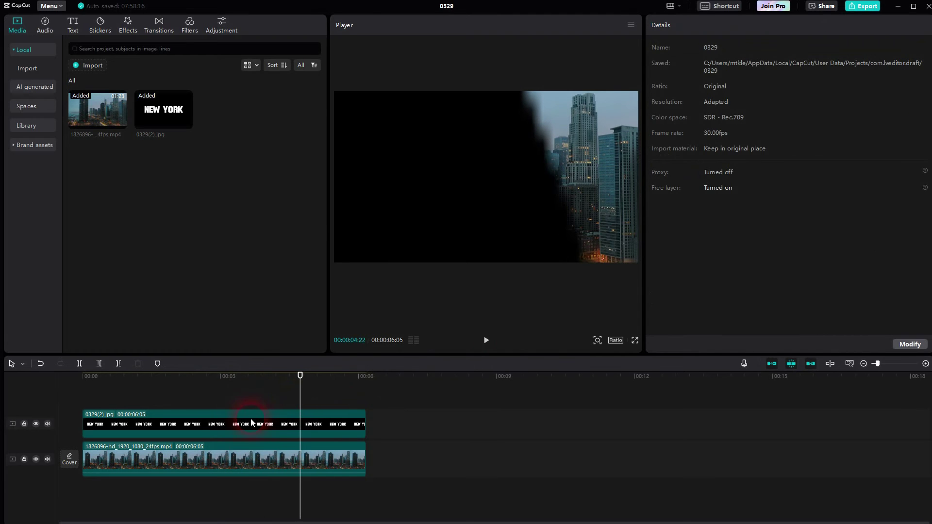
click(251, 423)
click(919, 99)
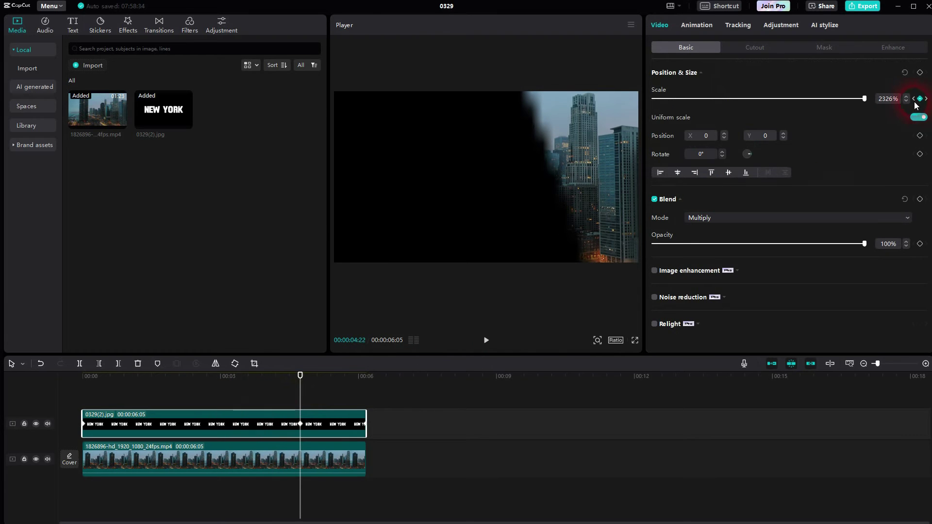
click(880, 100)
Move the middle Scale keyframe to 00:00:05:18 and preview the animation.
click(296, 391)
key(Home)
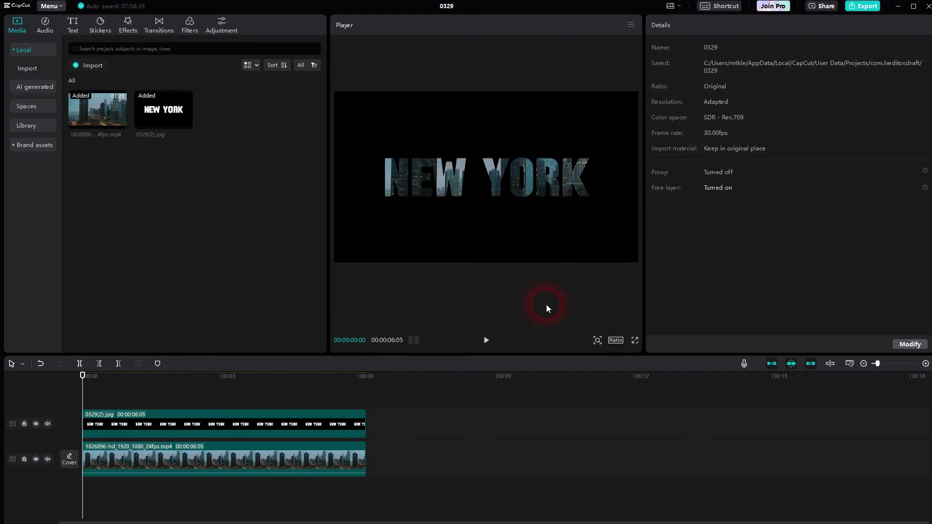
click(487, 340)
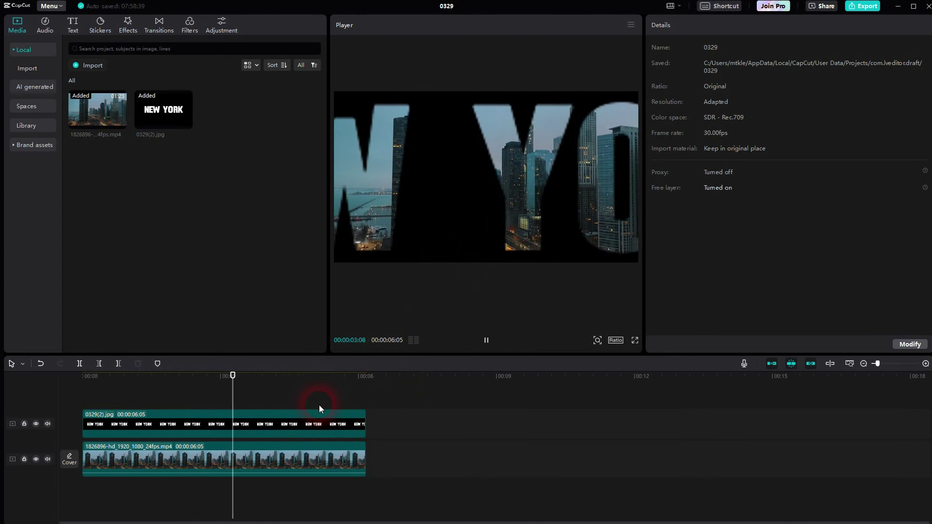
click(495, 342)
click(325, 430)
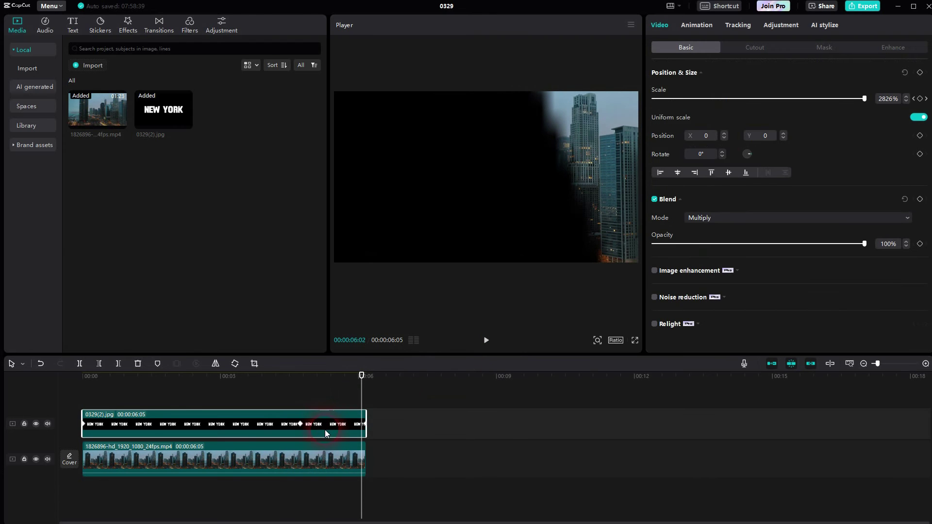
drag(300, 426, 340, 428)
click(487, 340)
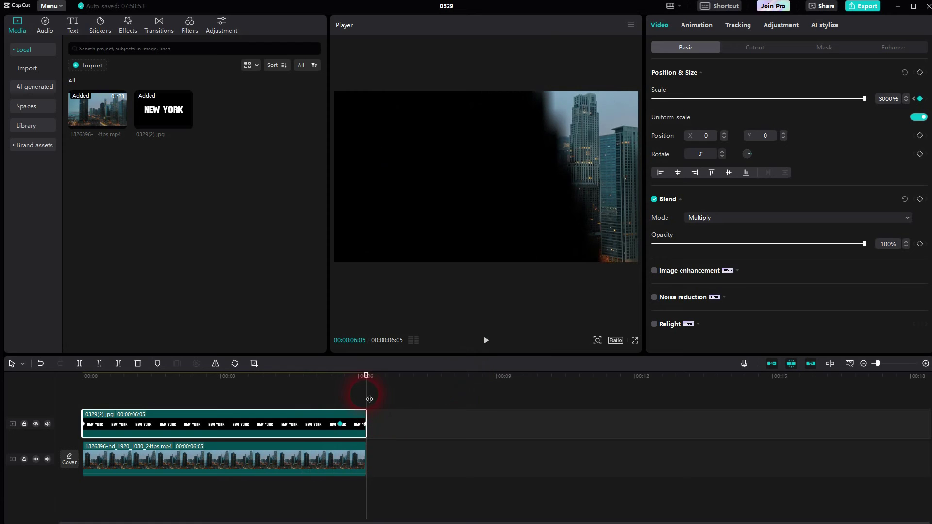
drag(369, 399, 340, 418)
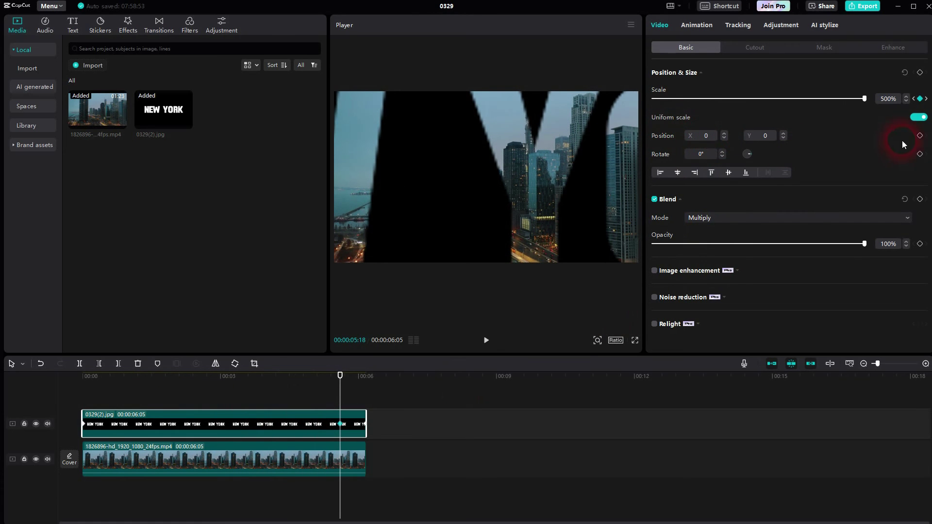
Add Position keyframes at 00:00:05:18 and the clip end, sliding the overlay to X -3767.
click(919, 137)
drag(340, 388, 370, 395)
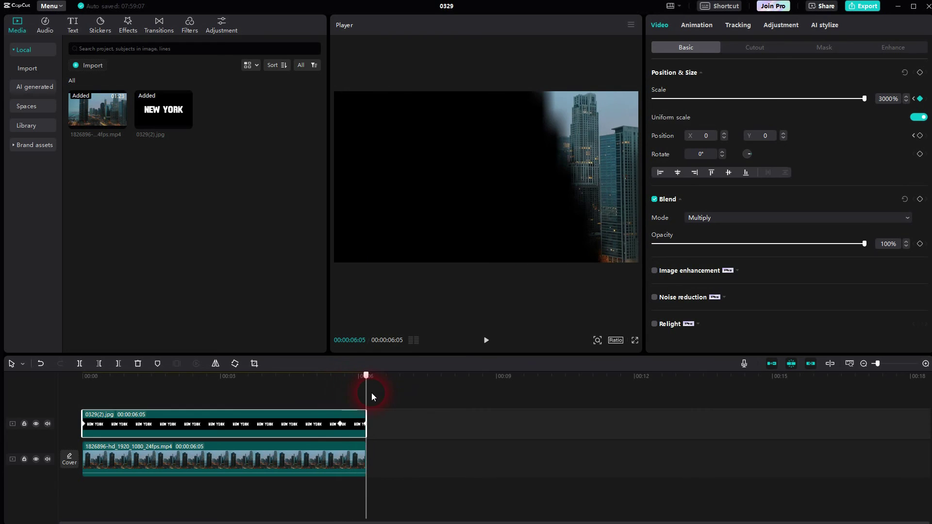
click(919, 137)
click(519, 227)
drag(574, 173, 276, 188)
click(491, 196)
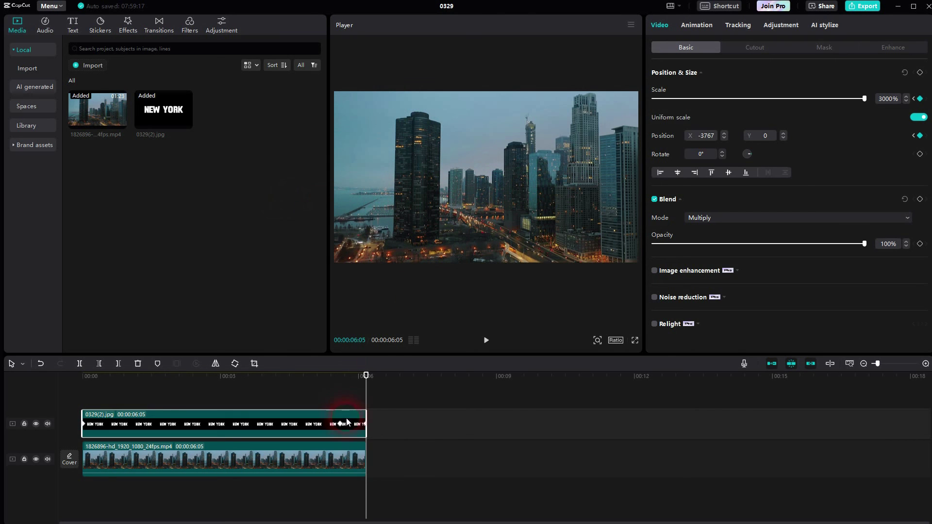
drag(370, 401, 60, 401)
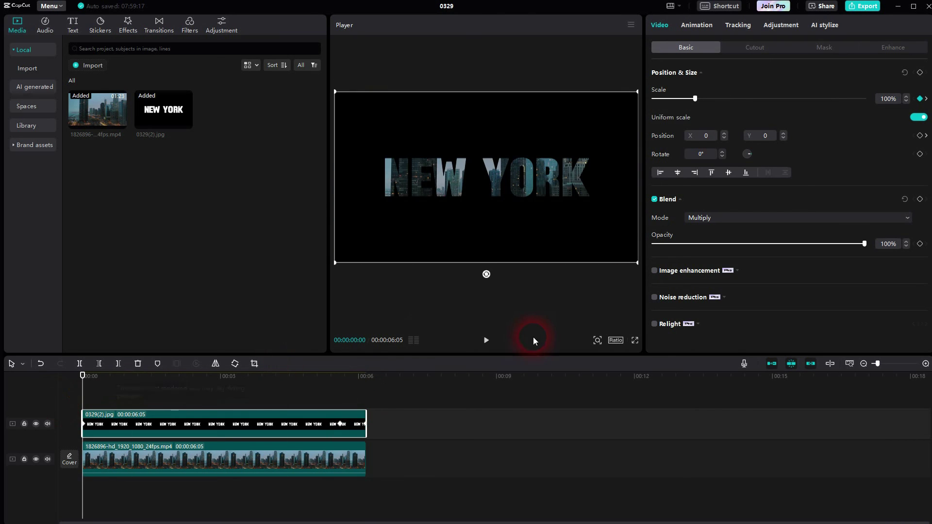
click(486, 341)
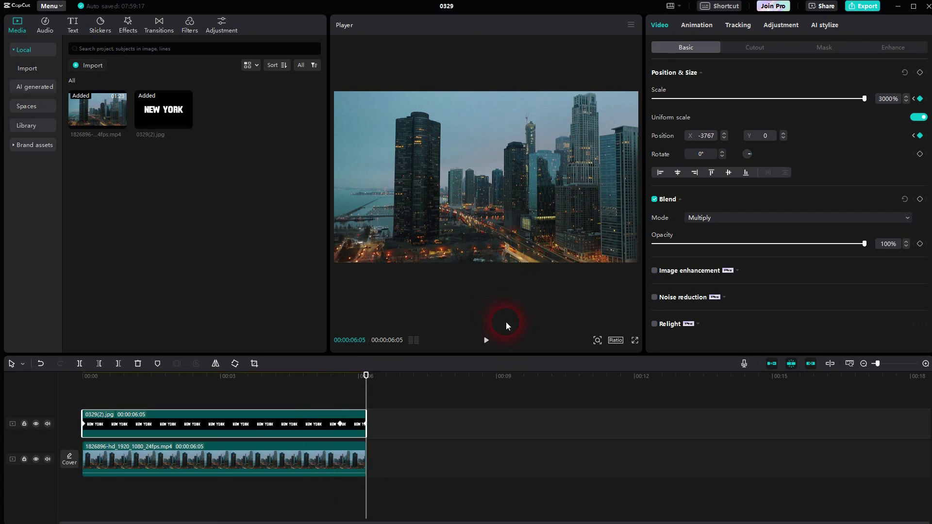
drag(370, 395, 341, 387)
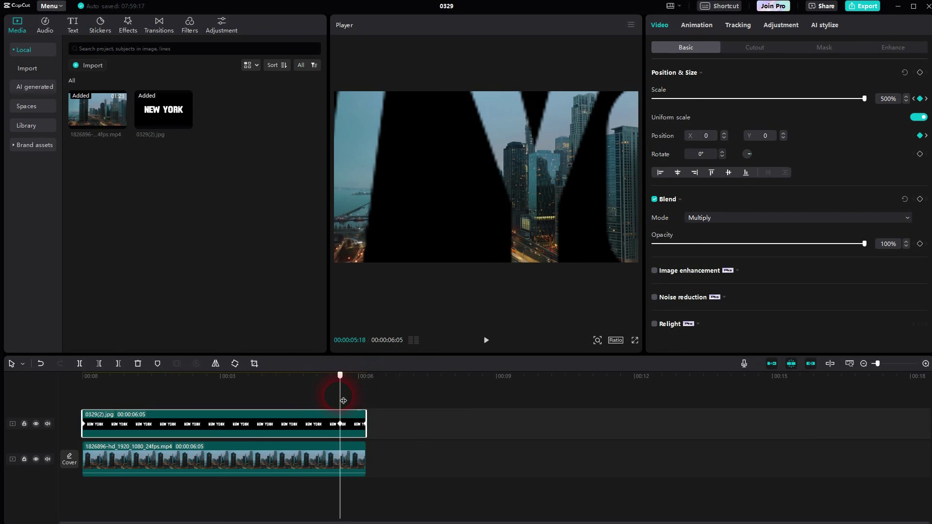